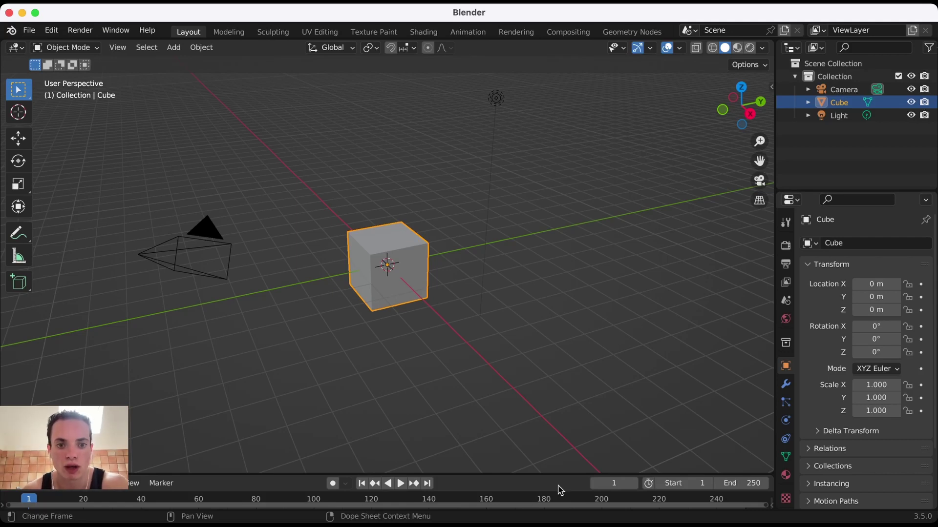
Step: Switch to the Texture Paint workspace, with the cube's UV layout beside the 3D view
{"action": "scroll", "coordinate": [406, 246], "scroll_direction": "up", "scroll_amount": 6}
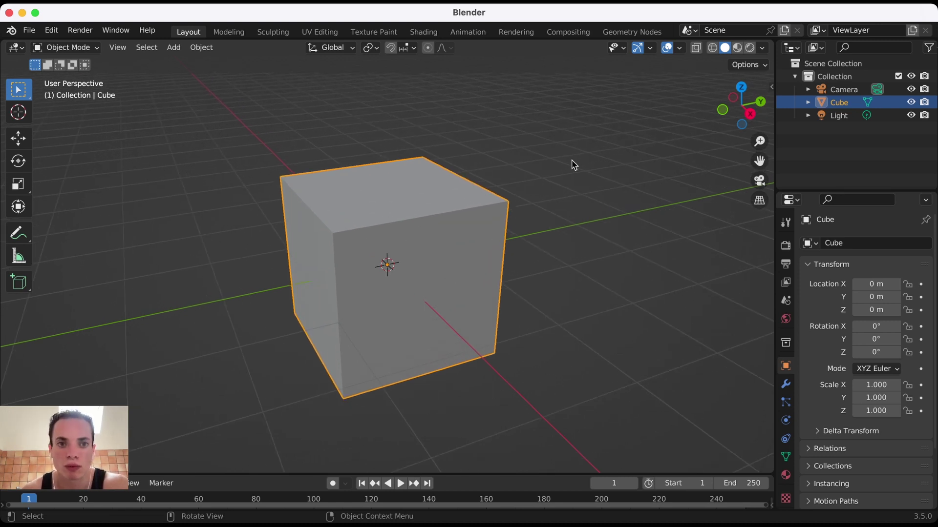
{"action": "left_click", "coordinate": [379, 34]}
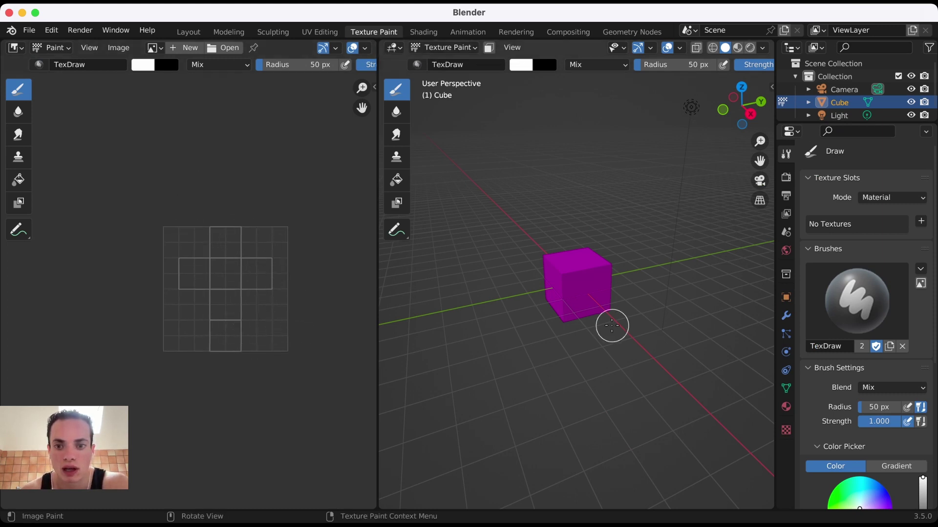
Step: Pick bright blue as the brush colour in the HSV wheel and try a stroke on the cube
{"action": "scroll", "coordinate": [612, 326], "scroll_direction": "up", "scroll_amount": 3}
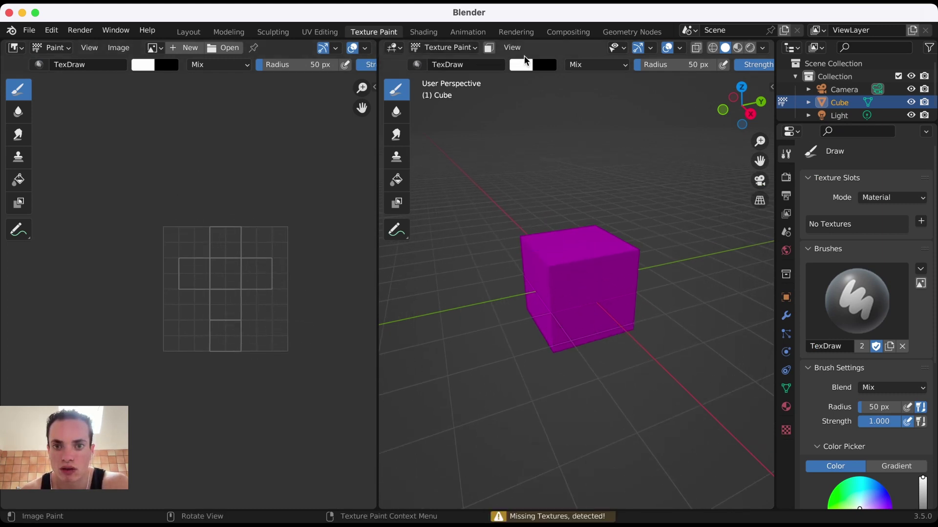
{"action": "left_click", "coordinate": [522, 66]}
{"action": "left_click", "coordinate": [607, 101]}
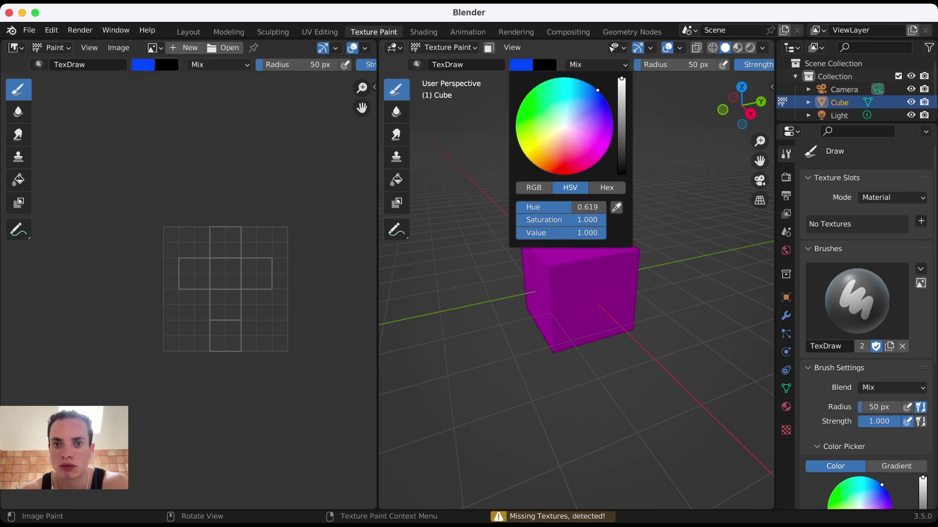
{"action": "left_click", "coordinate": [567, 303]}
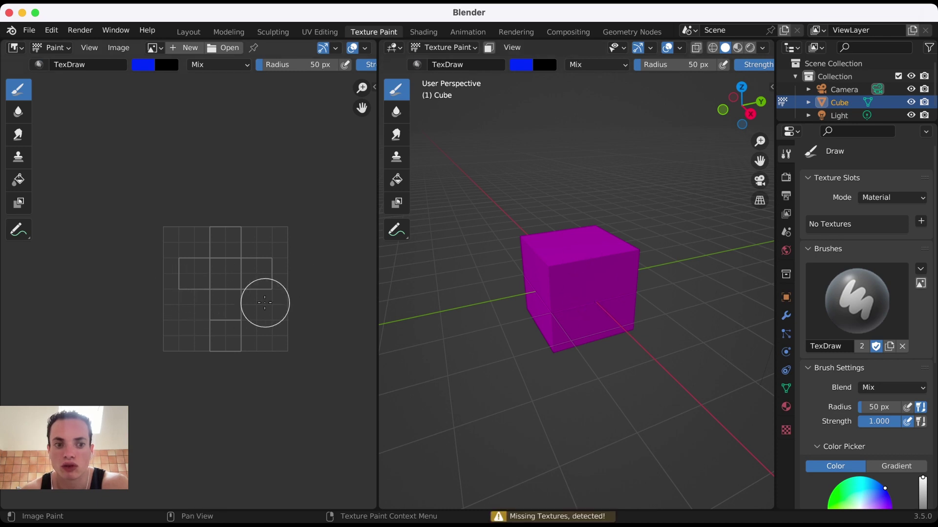
Step: Open the New Image dialog in the image editor to create a blank image
{"action": "scroll", "coordinate": [639, 303], "scroll_direction": "left", "scroll_amount": 10}
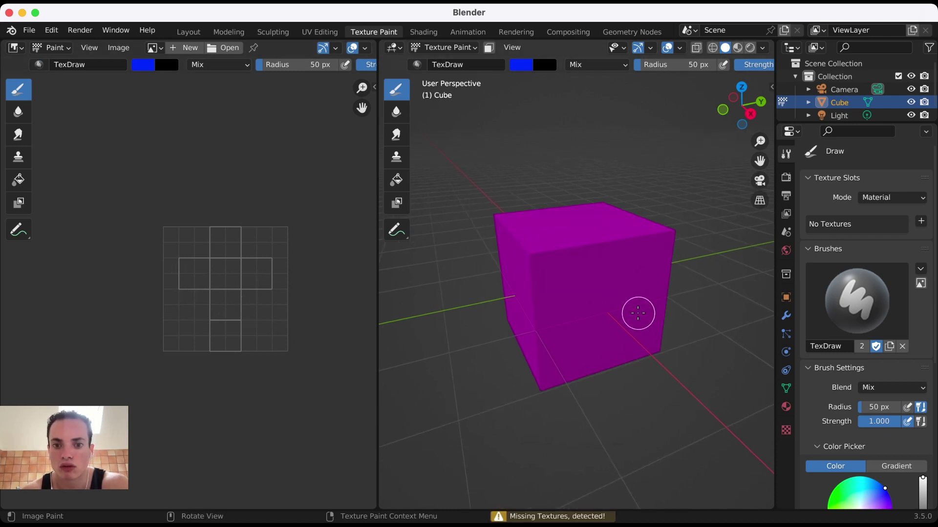
{"action": "scroll", "coordinate": [638, 313], "scroll_direction": "up", "scroll_amount": 10}
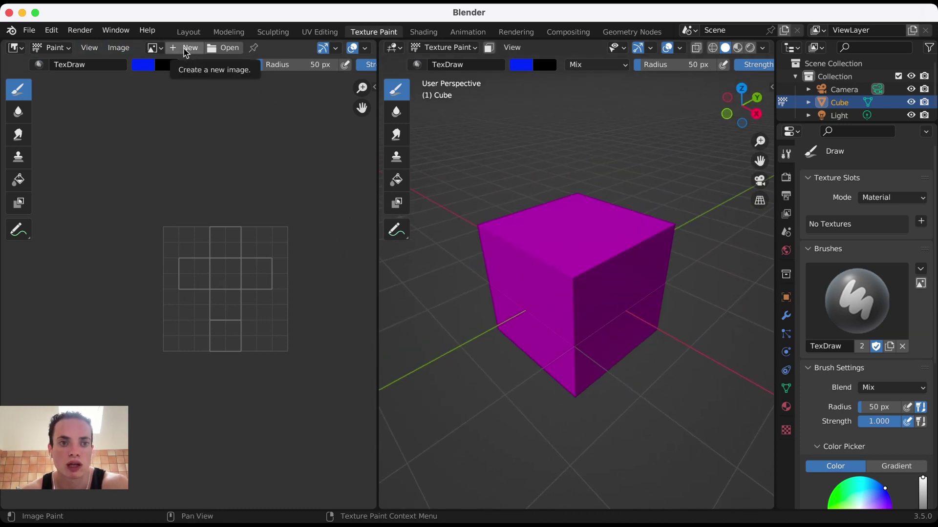
{"action": "left_click", "coordinate": [185, 49]}
Step: Create a 1024 × 1024 image named 'paint' with a white fill colour
{"action": "left_click", "coordinate": [204, 71]}
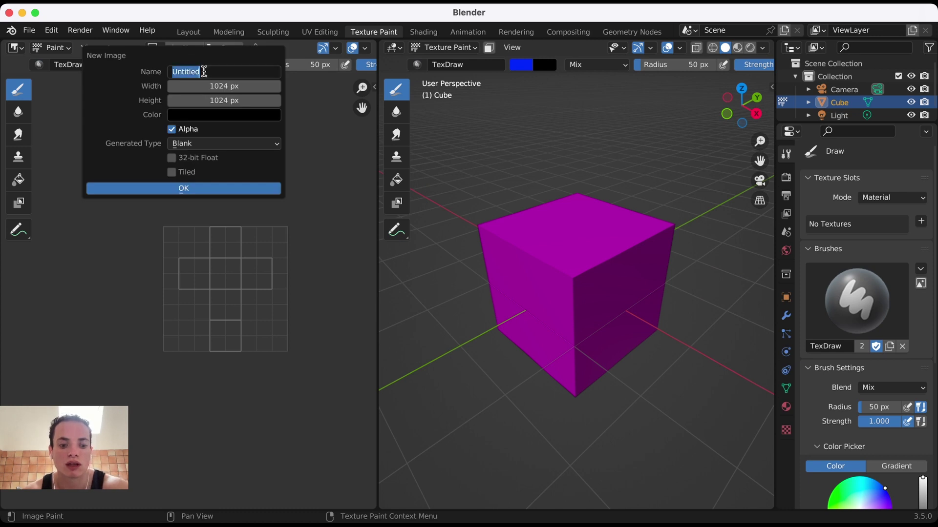
{"action": "type", "text": "paint"}
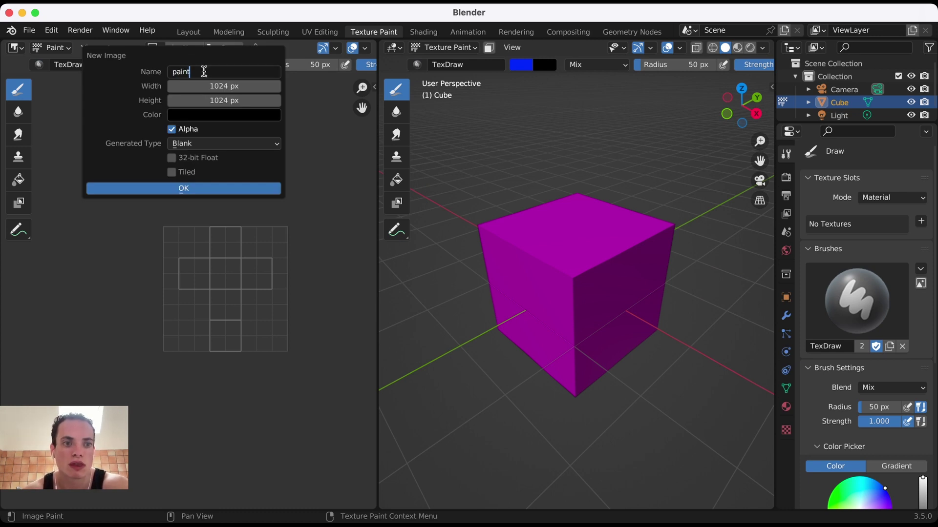
{"action": "key", "text": "Return"}
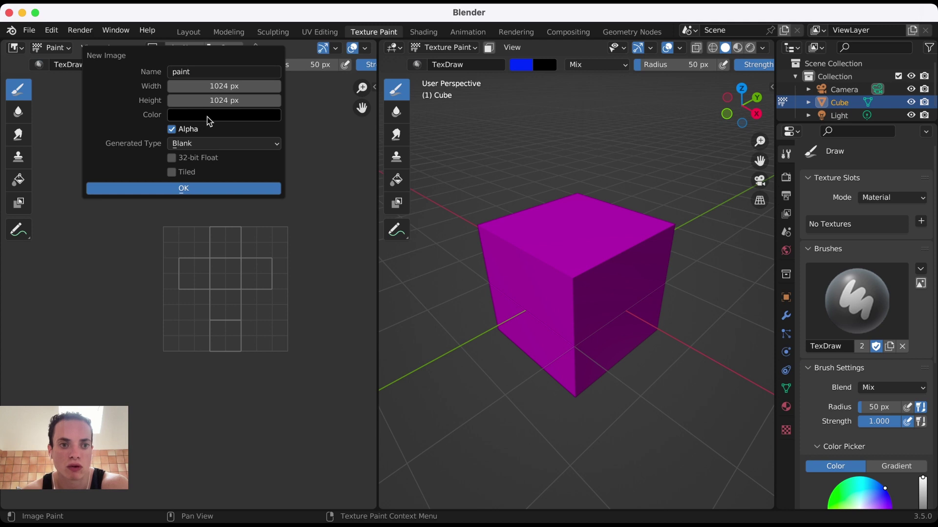
{"action": "left_click", "coordinate": [209, 121]}
{"action": "left_click_drag", "start_coordinate": [275, 198], "coordinate": [281, 131]}
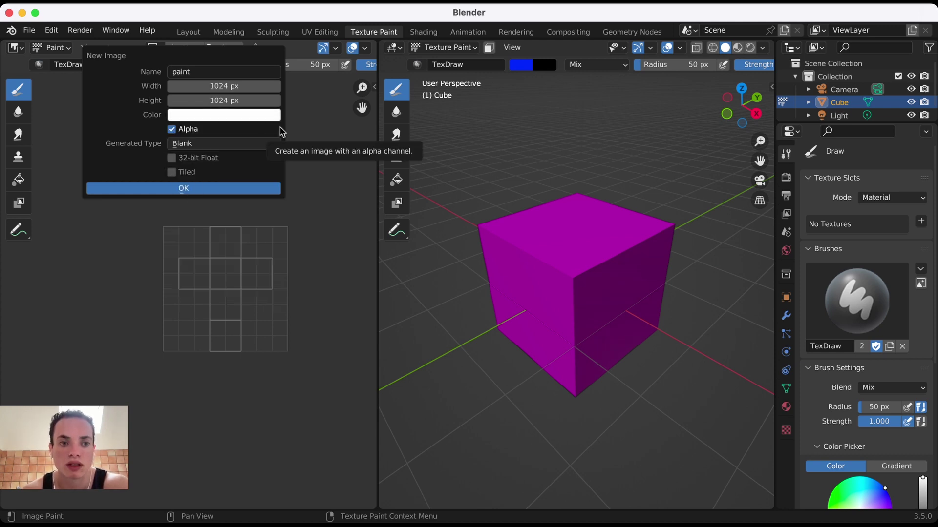
{"action": "left_click", "coordinate": [180, 189]}
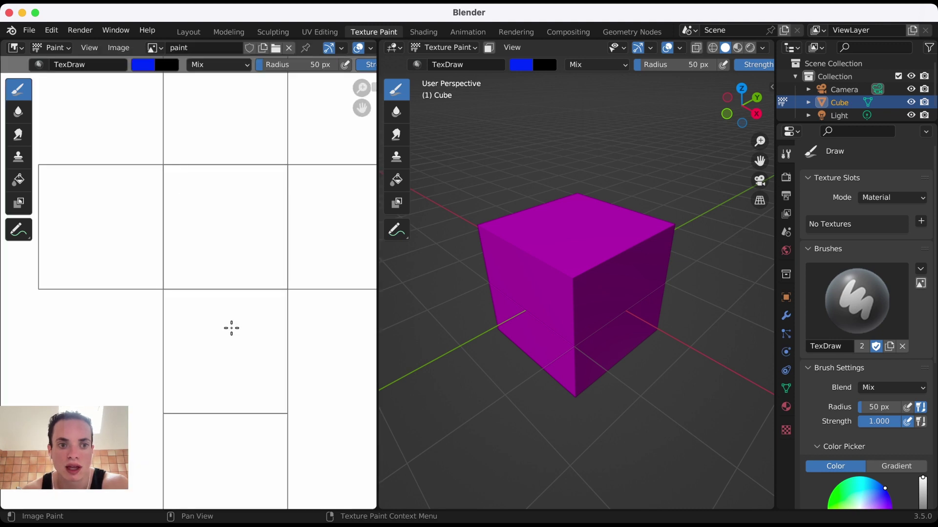
Step: Brush three overlapping vertical blue strokes over the middle column of the 'paint' image
{"action": "scroll", "coordinate": [231, 328], "scroll_direction": "down", "scroll_amount": 3}
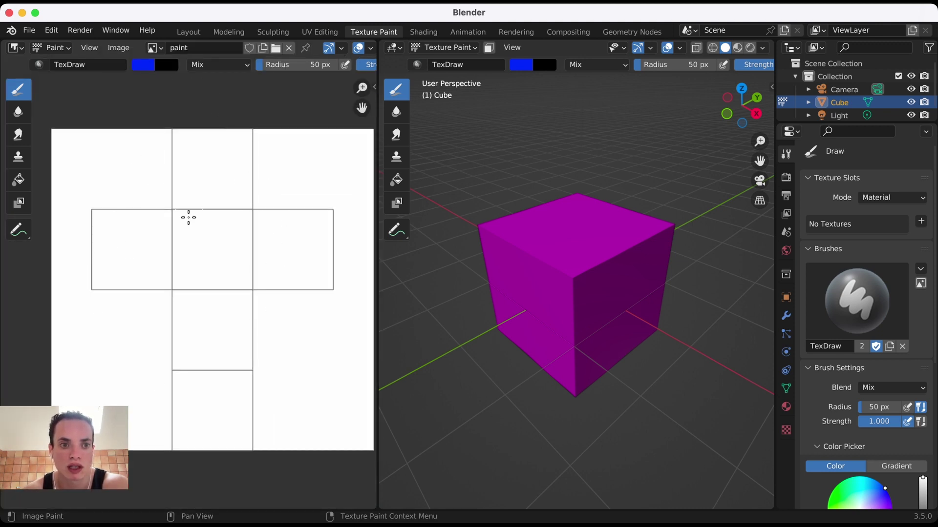
{"action": "left_click_drag", "start_coordinate": [209, 161], "coordinate": [207, 420]}
{"action": "left_click_drag", "start_coordinate": [234, 231], "coordinate": [234, 436]}
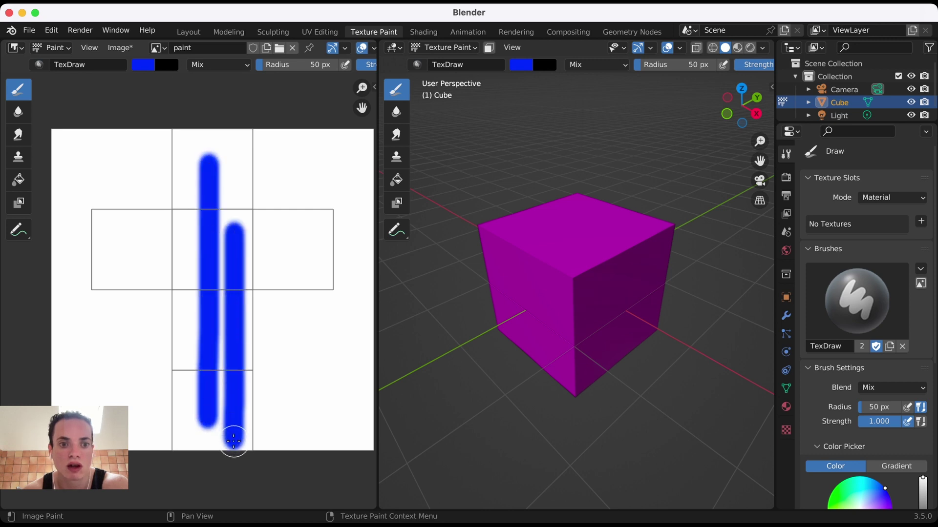
{"action": "left_click_drag", "start_coordinate": [199, 256], "coordinate": [197, 401]}
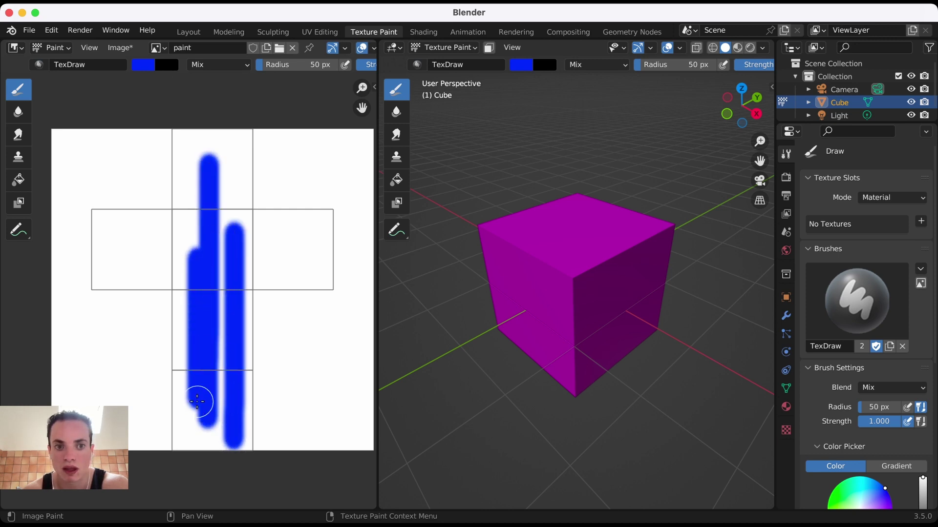
{"action": "scroll", "coordinate": [197, 402], "scroll_direction": "up", "scroll_amount": 1}
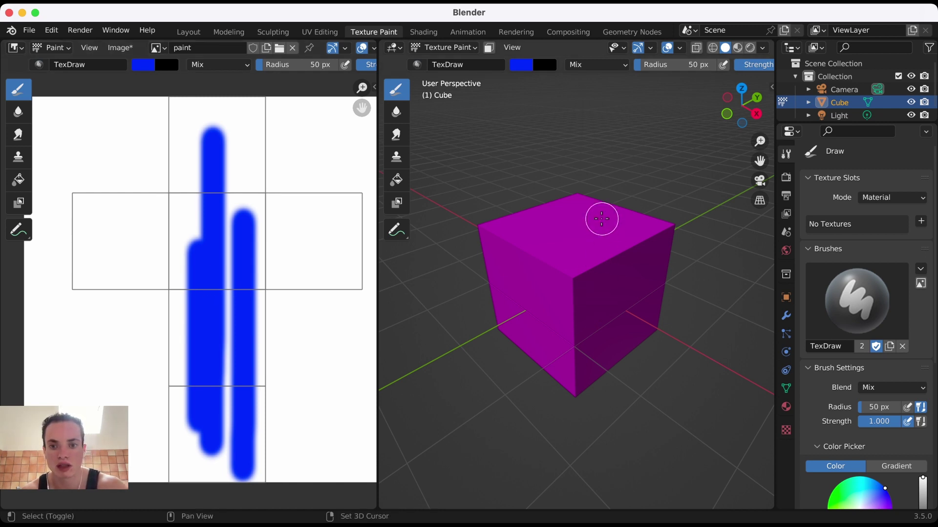
Step: Return to the Layout workspace, dismissing the Add menu without adding anything
{"action": "left_click", "coordinate": [188, 32]}
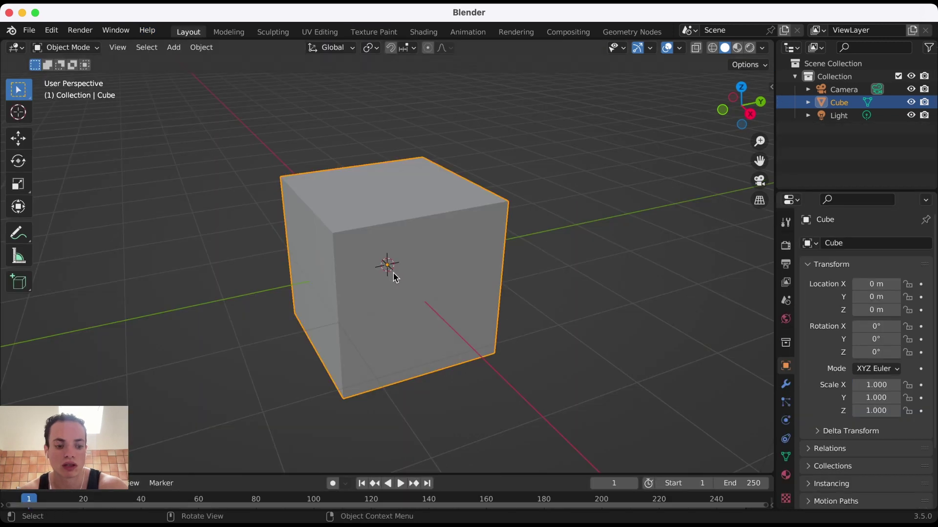
{"action": "key", "text": "shift+a"}
{"action": "mouse_move", "coordinate": [332, 265]}
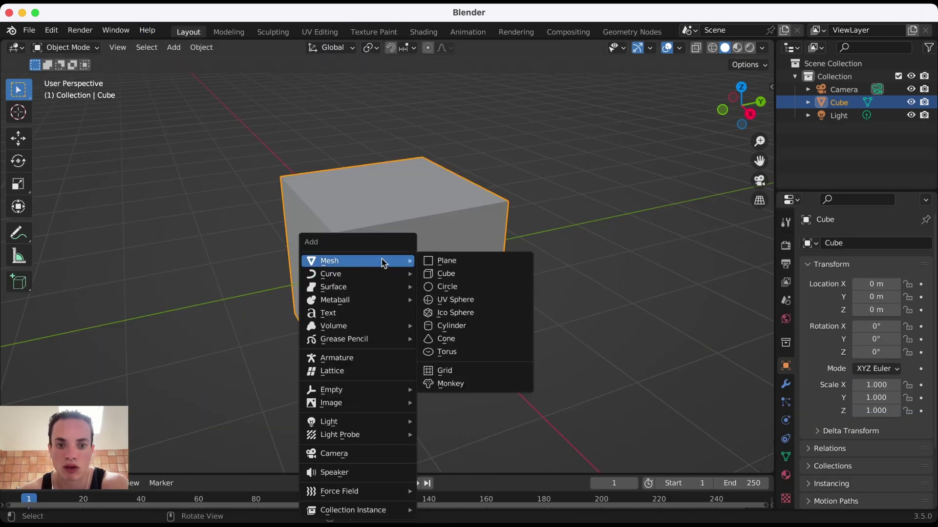
{"action": "key", "text": "Escape"}
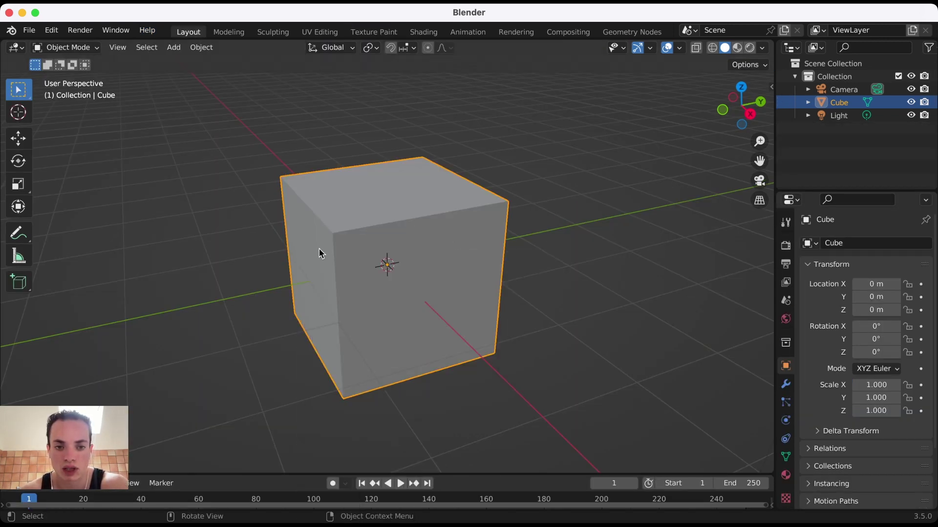
{"action": "scroll", "coordinate": [412, 241], "scroll_direction": "down", "scroll_amount": 2}
Step: Unwrap the cube in Edit Mode with Smart UV Project at a 66° angle limit
{"action": "key", "text": "Tab"}
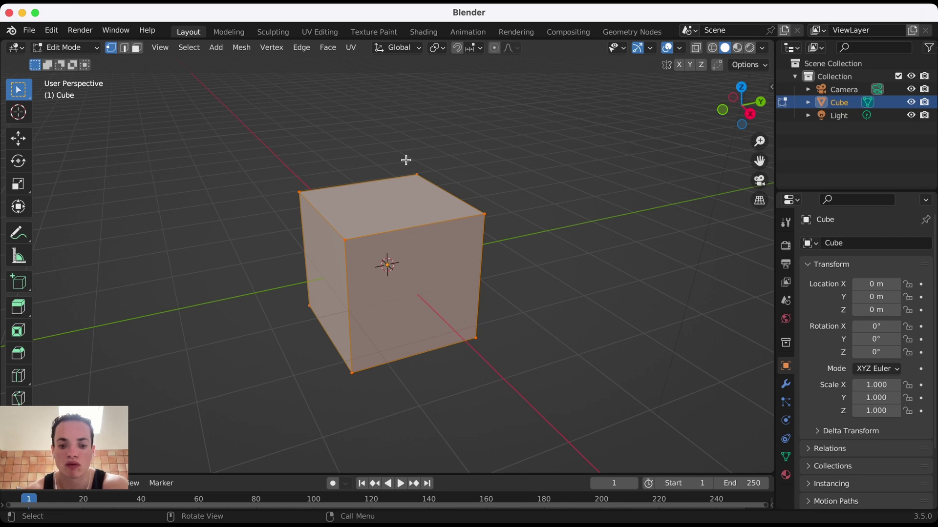
{"action": "key", "text": "u"}
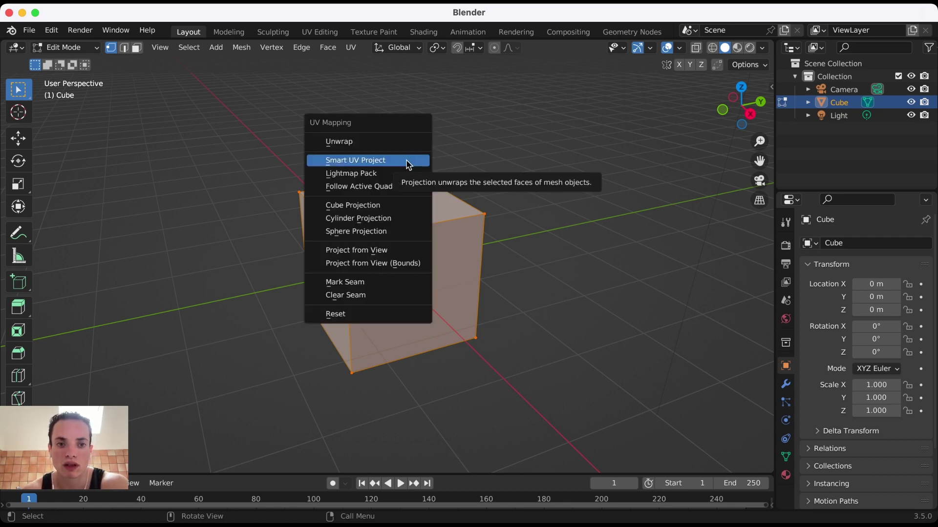
{"action": "left_click", "coordinate": [386, 162]}
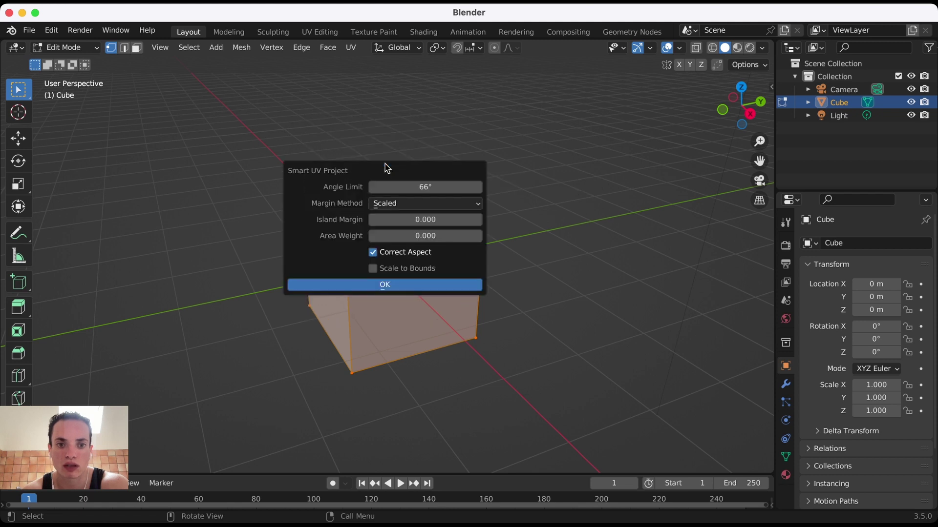
{"action": "key", "text": "Return"}
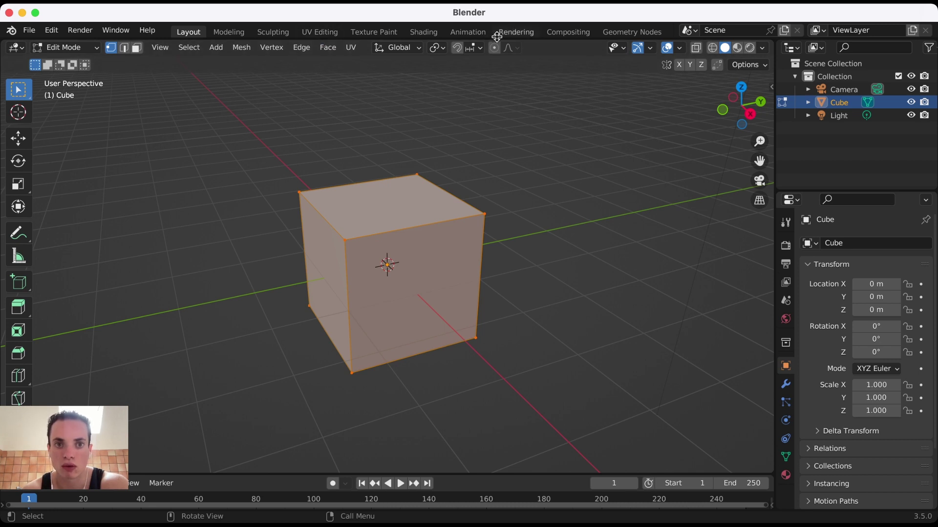
Step: Go back to the Texture Paint workspace and orbit around the still-magenta cube
{"action": "left_click", "coordinate": [391, 32]}
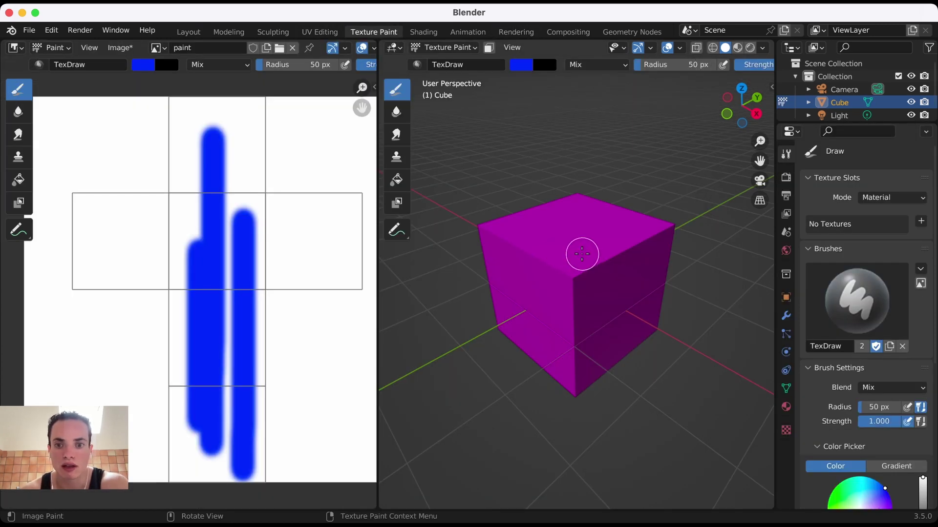
{"action": "left_click", "coordinate": [600, 285]}
{"action": "middle_click_drag", "start_coordinate": [601, 285], "coordinate": [589, 305]}
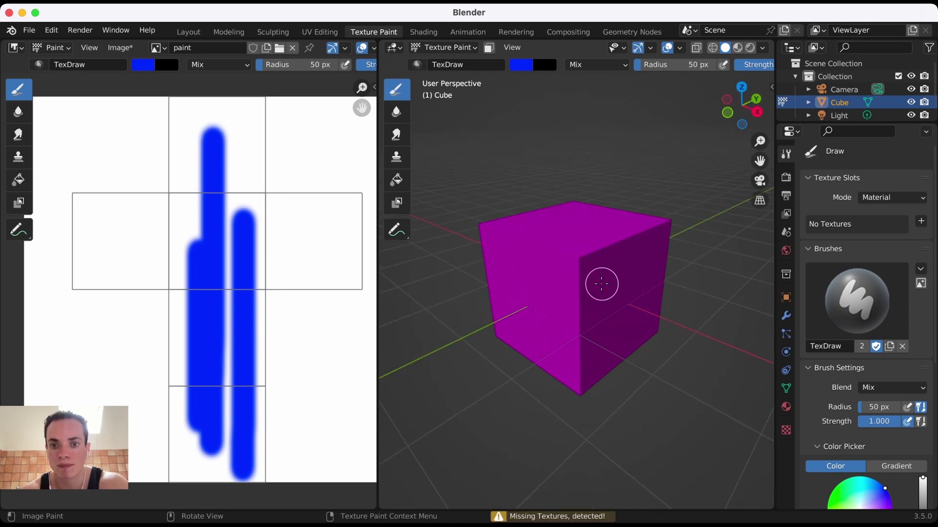
{"action": "middle_click_drag", "start_coordinate": [596, 288], "coordinate": [598, 287]}
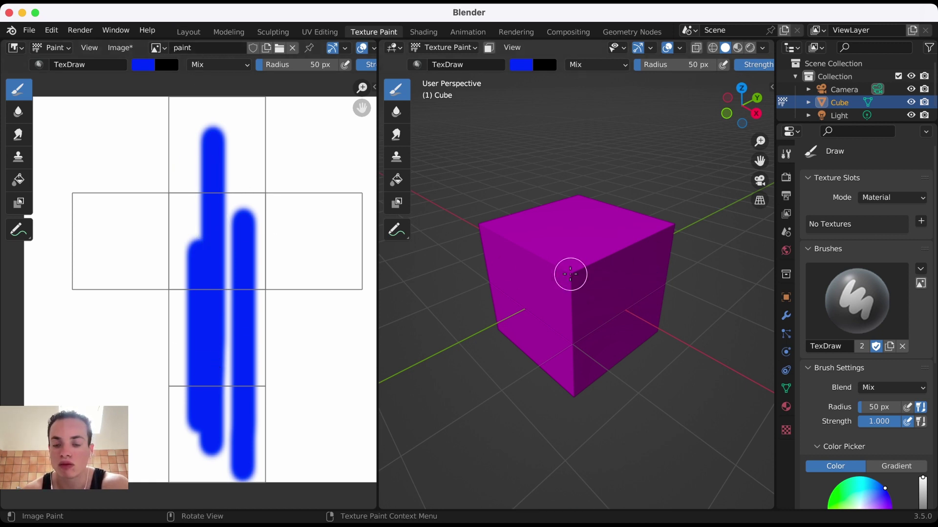
{"action": "middle_click_drag", "start_coordinate": [570, 274], "coordinate": [566, 274]}
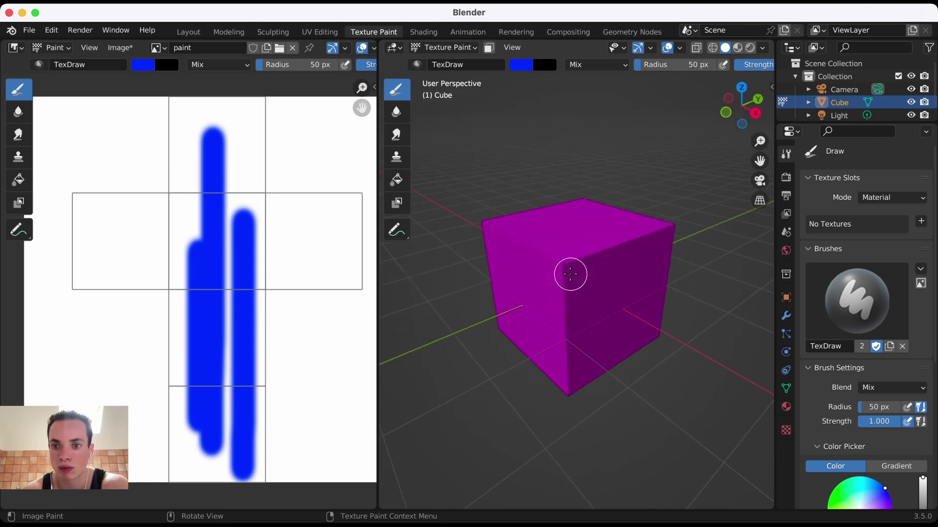
Step: Open the cube's Material Properties and set its Base Color to teal
{"action": "left_click", "coordinate": [786, 407]}
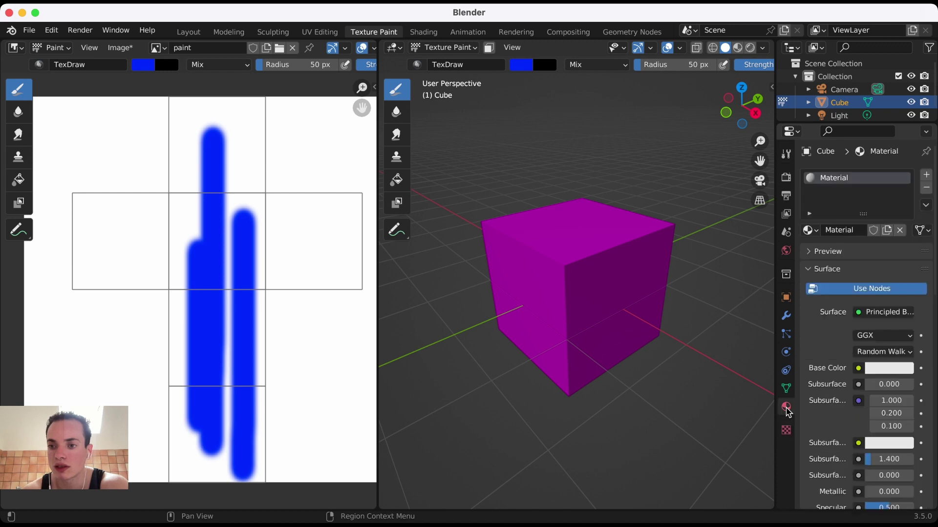
{"action": "scroll", "coordinate": [840, 351], "scroll_direction": "down", "scroll_amount": 3}
{"action": "scroll", "coordinate": [840, 352], "scroll_direction": "up", "scroll_amount": 3}
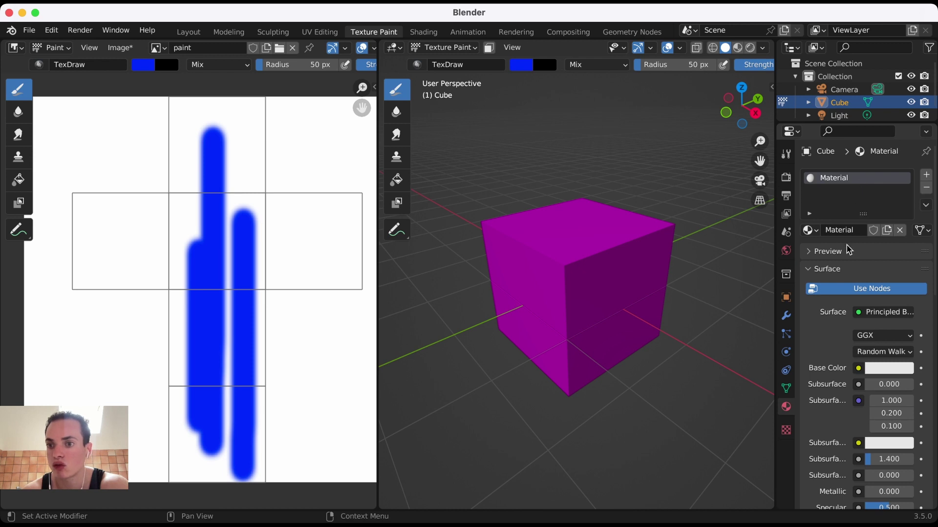
{"action": "scroll", "coordinate": [852, 348], "scroll_direction": "down", "scroll_amount": 1}
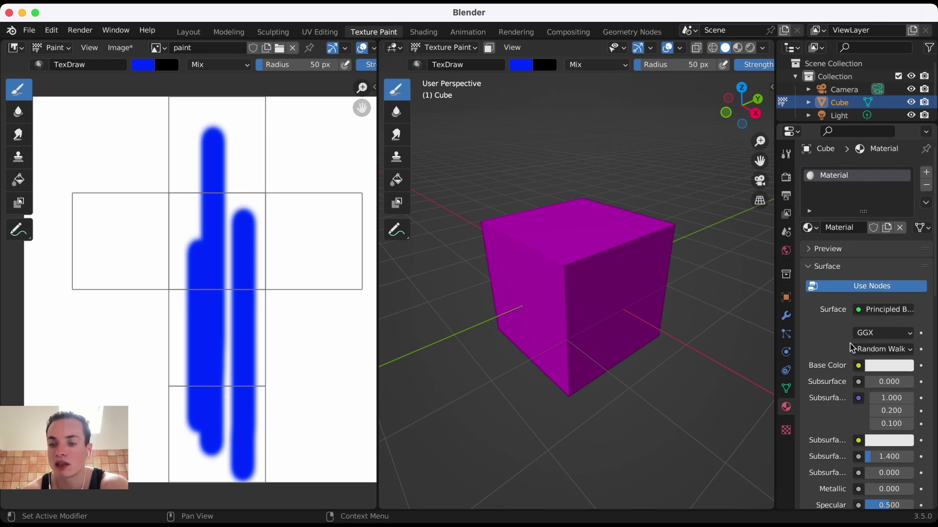
{"action": "scroll", "coordinate": [852, 348], "scroll_direction": "down", "scroll_amount": 2}
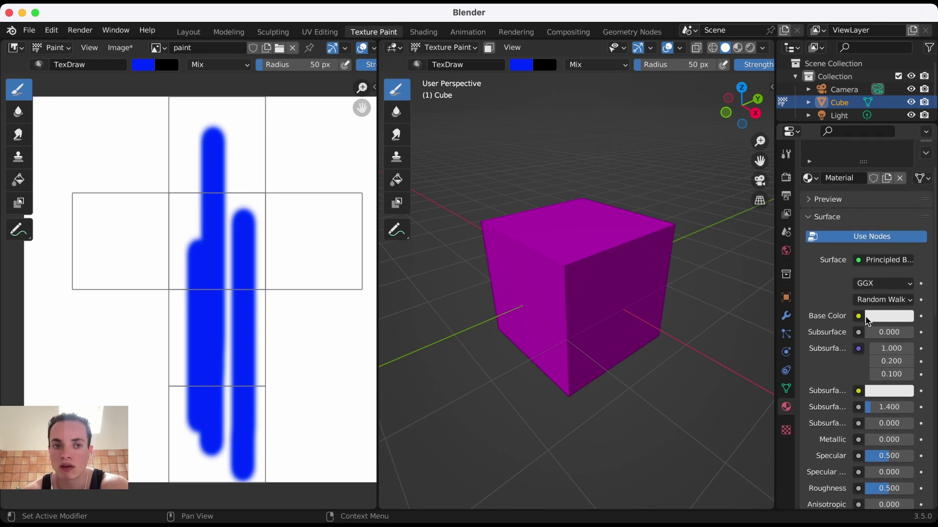
{"action": "left_click", "coordinate": [876, 319]}
{"action": "left_click_drag", "start_coordinate": [876, 215], "coordinate": [830, 195]}
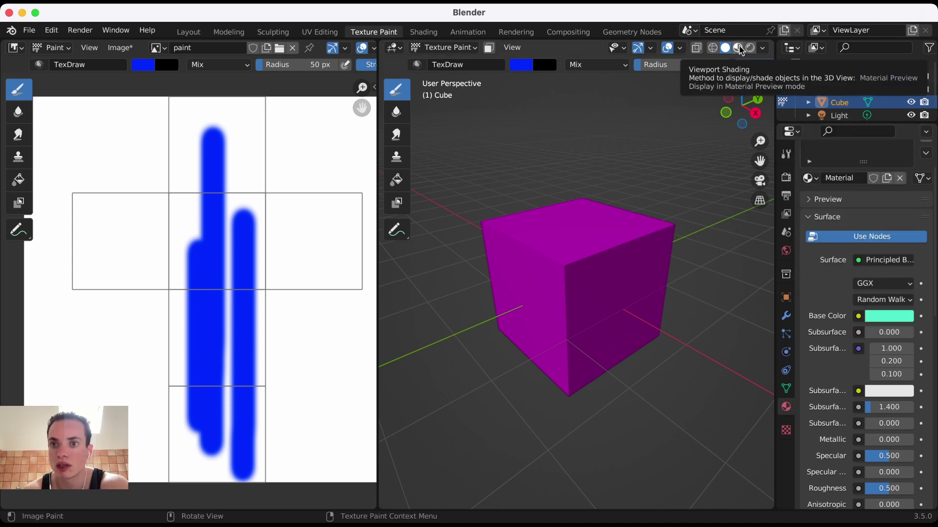
Step: Switch the viewport to Material Preview and change the Base Color to light violet
{"action": "left_click", "coordinate": [739, 48]}
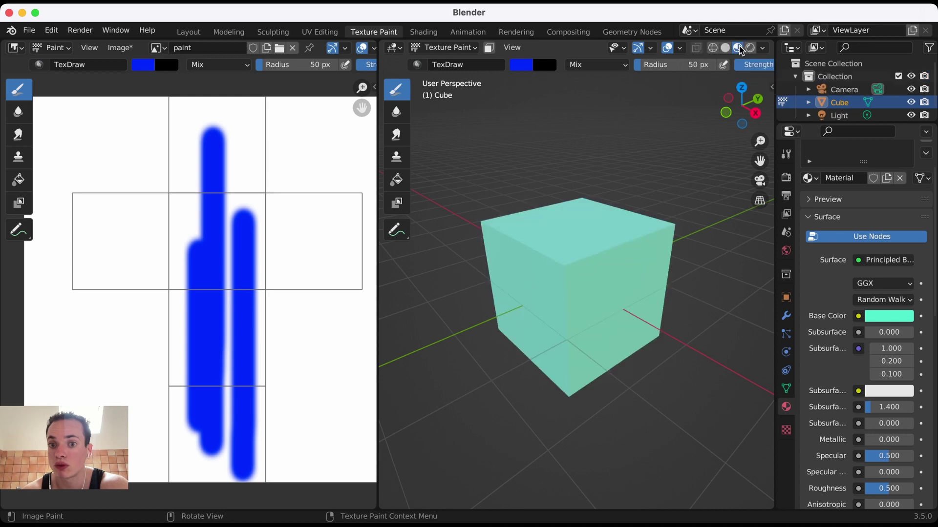
{"action": "left_click", "coordinate": [882, 316]}
{"action": "left_click_drag", "start_coordinate": [830, 161], "coordinate": [872, 178]}
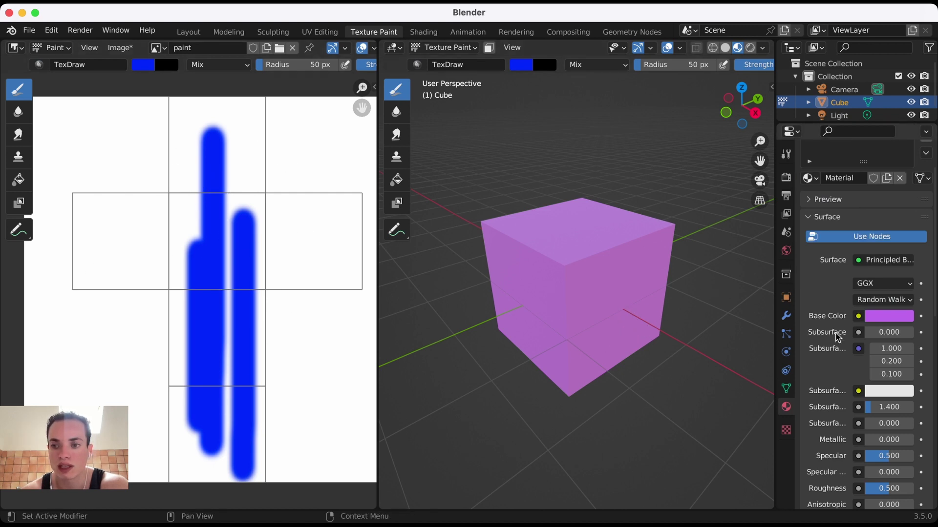
{"action": "left_click", "coordinate": [859, 317]}
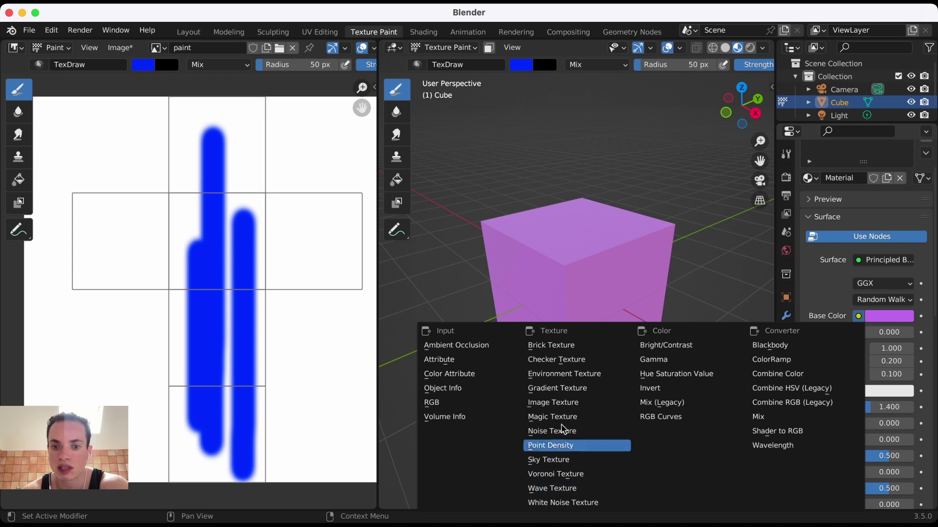
Step: Feed the Base Color from an Image Texture node using the 'paint' image
{"action": "left_click", "coordinate": [560, 407]}
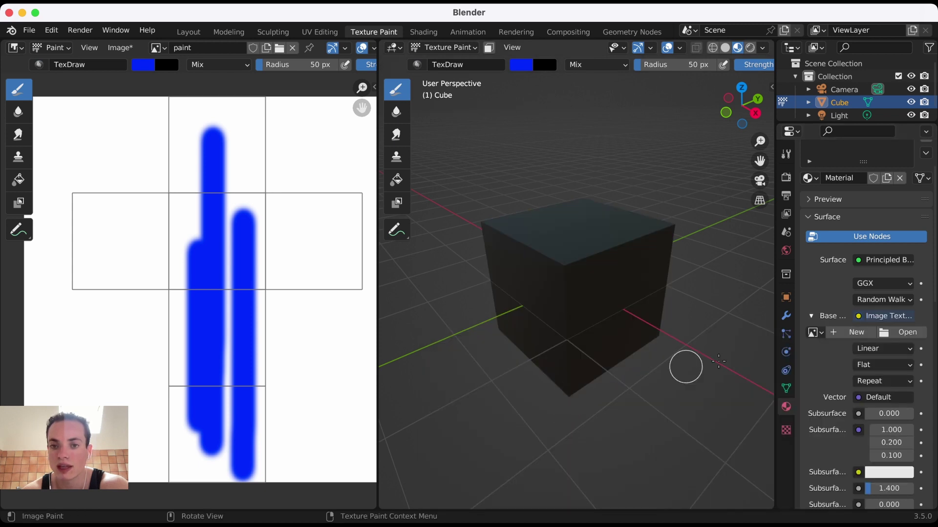
{"action": "left_click", "coordinate": [814, 333]}
{"action": "left_click", "coordinate": [817, 334]}
{"action": "left_click", "coordinate": [817, 334]}
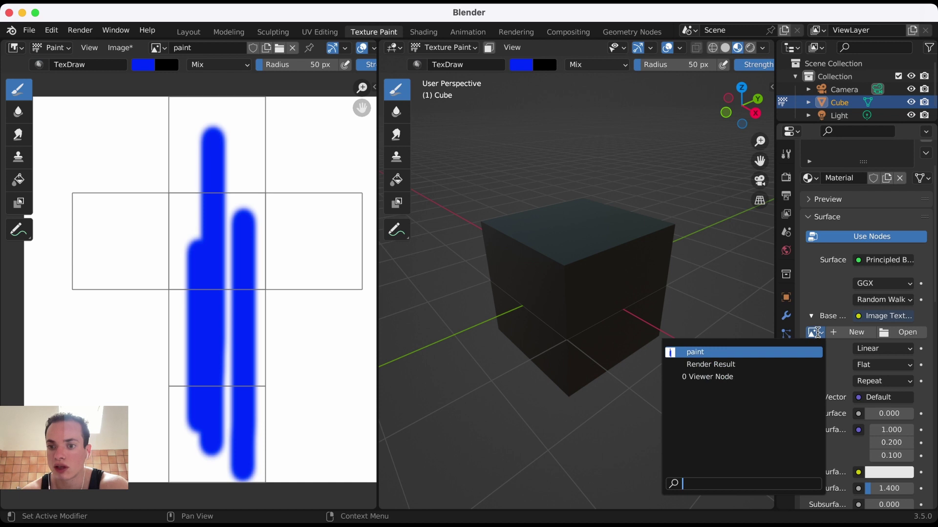
{"action": "left_click", "coordinate": [721, 354]}
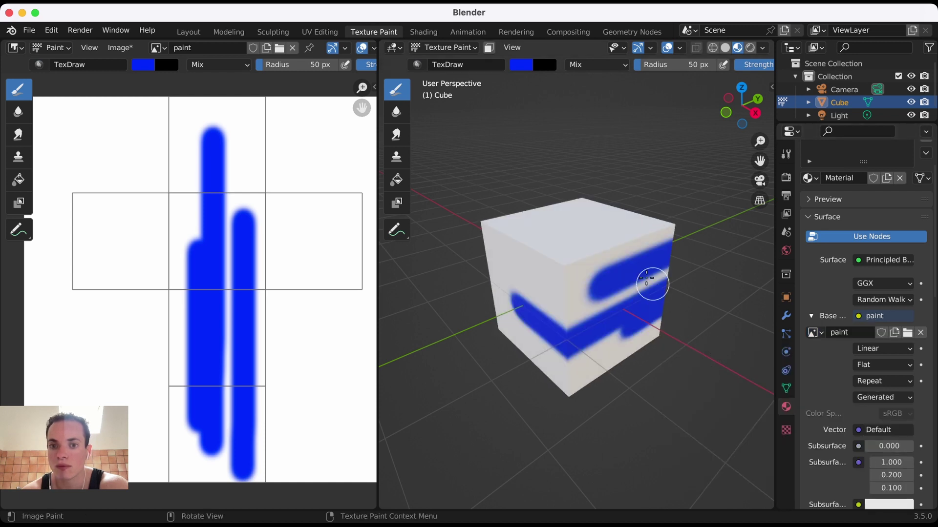
{"action": "scroll", "coordinate": [650, 276], "scroll_direction": "right", "scroll_amount": 5}
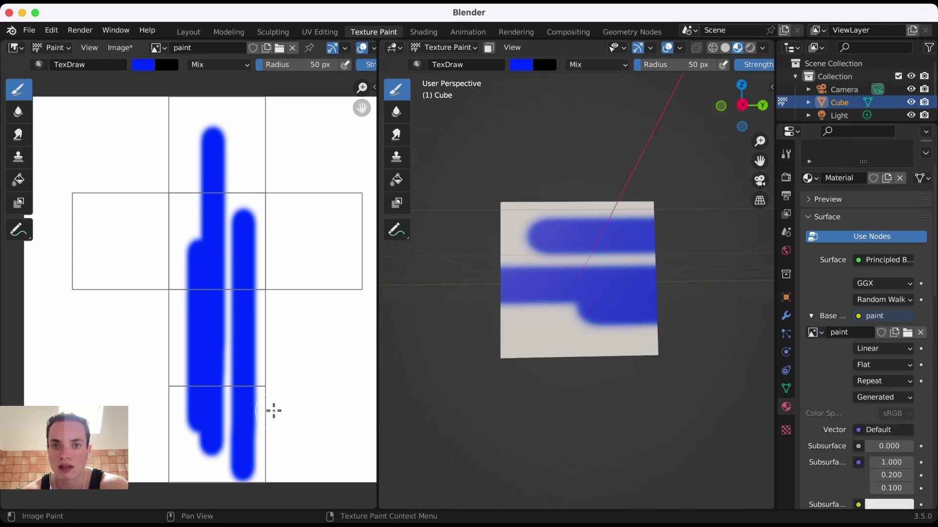
{"action": "scroll", "coordinate": [478, 267], "scroll_direction": "right", "scroll_amount": 5}
Step: Set the brush to red, dab a red blob on the cube, and paint a horizontal stroke across the image
{"action": "left_click", "coordinate": [523, 65]}
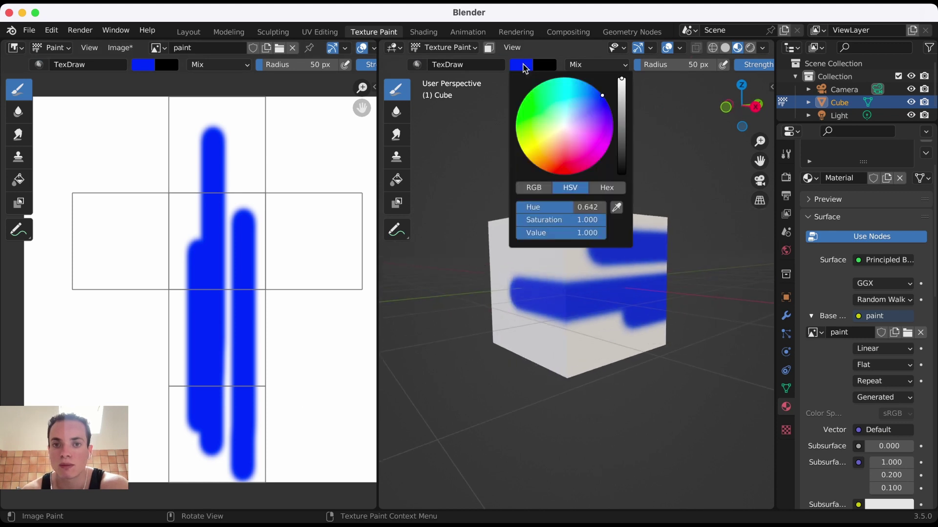
{"action": "mouse_move", "coordinate": [574, 130]}
{"action": "left_mouse_down"}
{"action": "mouse_move", "coordinate": [593, 157]}
{"action": "mouse_move", "coordinate": [571, 173]}
{"action": "left_mouse_up"}
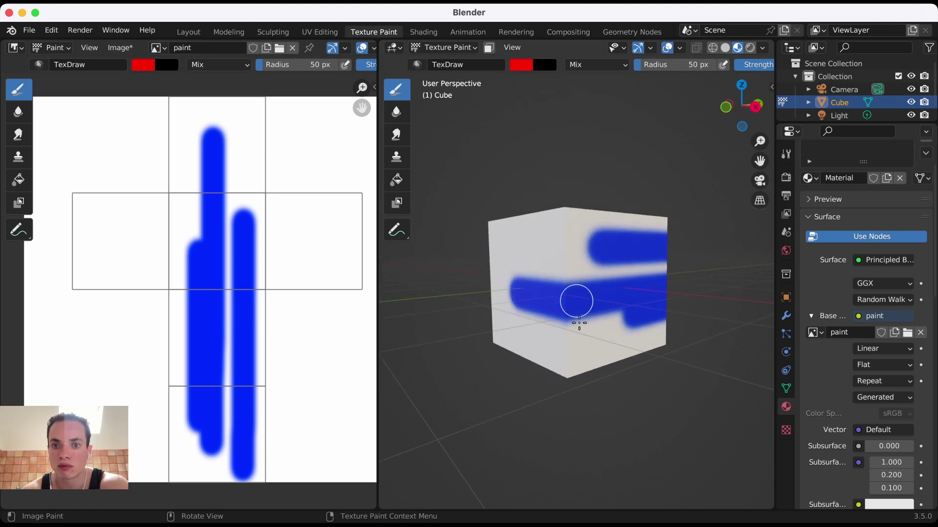
{"action": "scroll", "coordinate": [580, 326], "scroll_direction": "down", "scroll_amount": 5}
{"action": "mouse_move", "coordinate": [571, 284]}
{"action": "left_mouse_down"}
{"action": "mouse_move", "coordinate": [557, 265]}
{"action": "mouse_move", "coordinate": [584, 284]}
{"action": "left_mouse_up"}
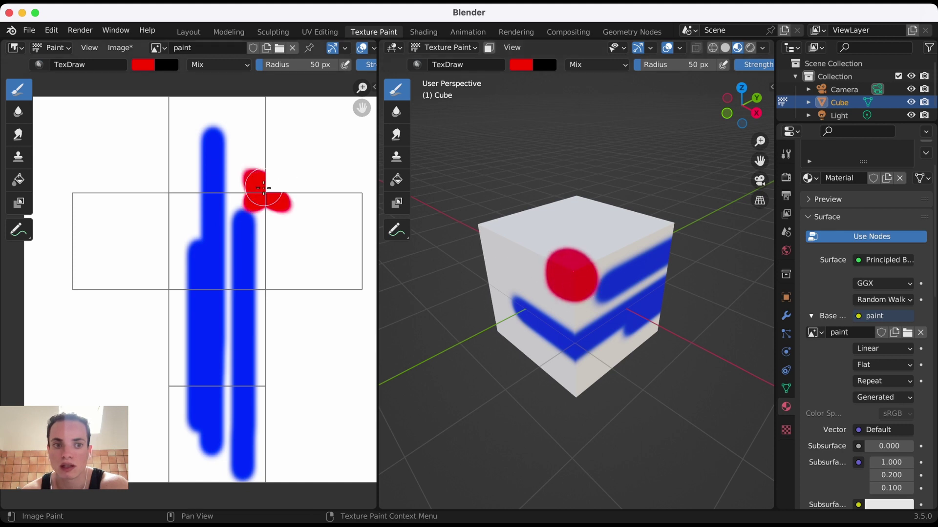
{"action": "scroll", "coordinate": [194, 218], "scroll_direction": "down", "scroll_amount": 2}
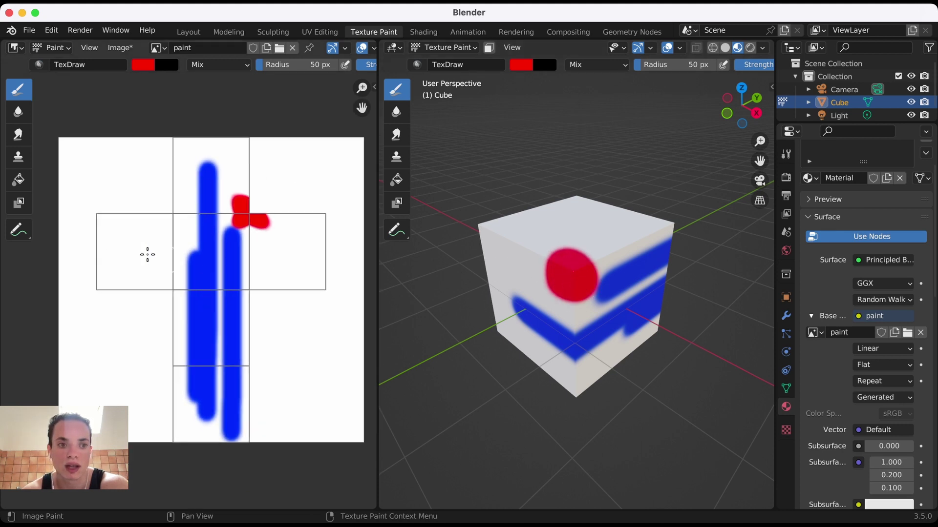
{"action": "left_click_drag", "start_coordinate": [114, 251], "coordinate": [303, 258]}
Step: Paint a red stroke on the cube's side face, then bring back the brush and texture slot settings
{"action": "middle_click_drag", "start_coordinate": [640, 315], "coordinate": [613, 292]}
{"action": "mouse_move", "coordinate": [612, 292]}
{"action": "left_mouse_down"}
{"action": "mouse_move", "coordinate": [587, 276]}
{"action": "mouse_move", "coordinate": [626, 273]}
{"action": "mouse_move", "coordinate": [586, 322]}
{"action": "mouse_move", "coordinate": [570, 292]}
{"action": "mouse_move", "coordinate": [581, 284]}
{"action": "mouse_move", "coordinate": [603, 293]}
{"action": "left_mouse_up"}
{"action": "middle_click_drag", "start_coordinate": [602, 293], "coordinate": [601, 295]}
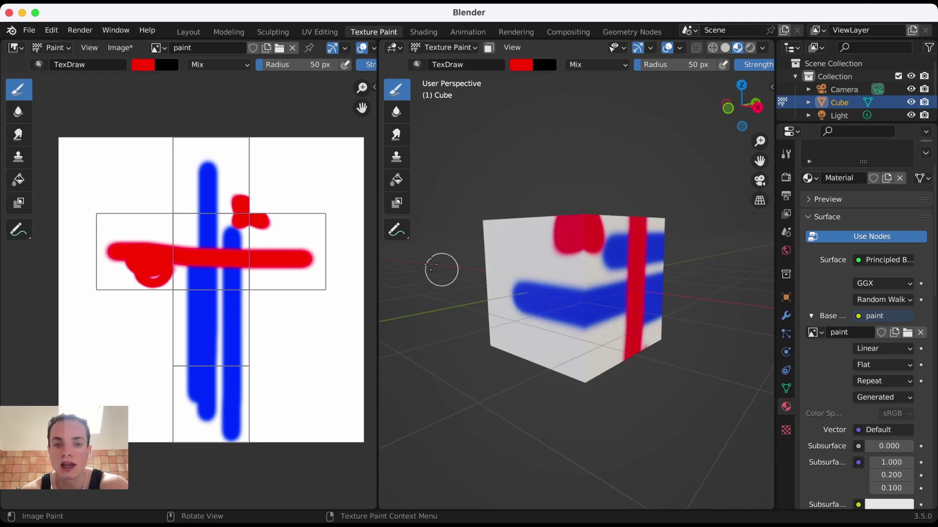
{"action": "middle_click_drag", "start_coordinate": [440, 269], "coordinate": [432, 264]}
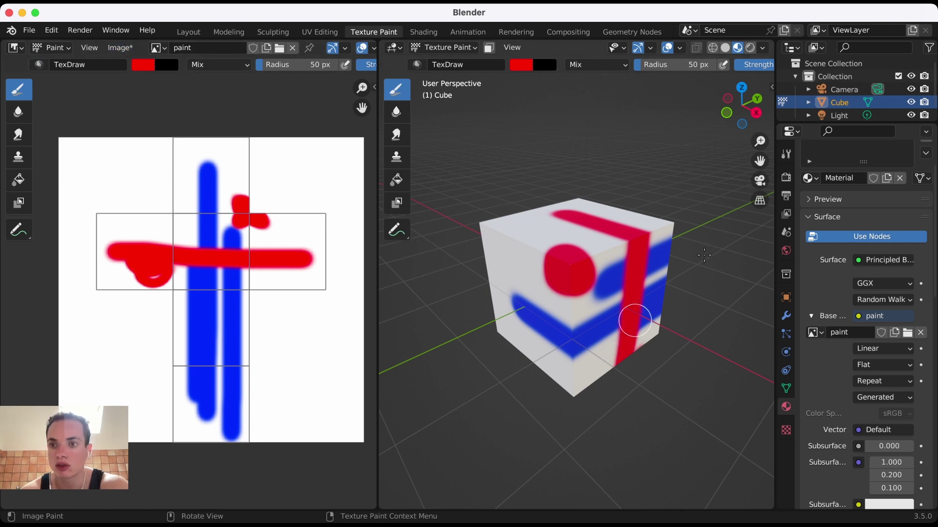
{"action": "left_click", "coordinate": [785, 157]}
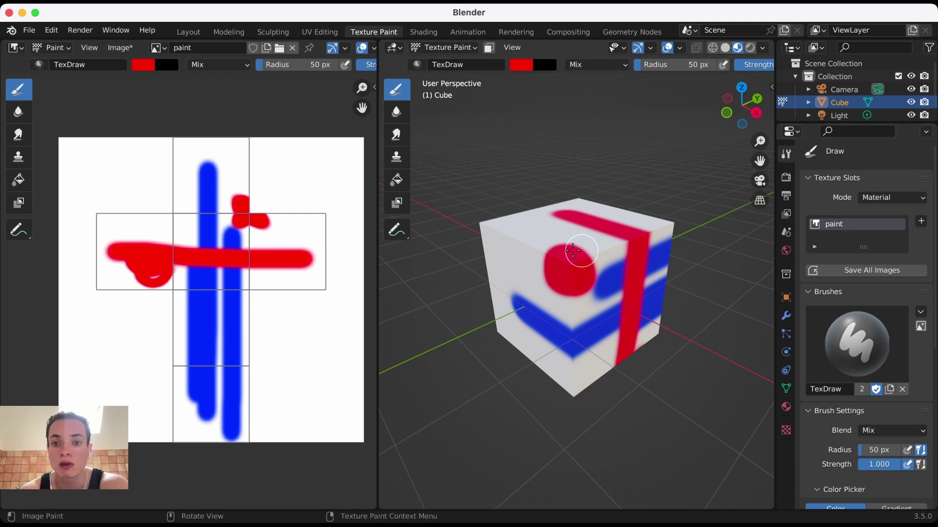
{"action": "scroll", "coordinate": [572, 251], "scroll_direction": "up", "scroll_amount": 2}
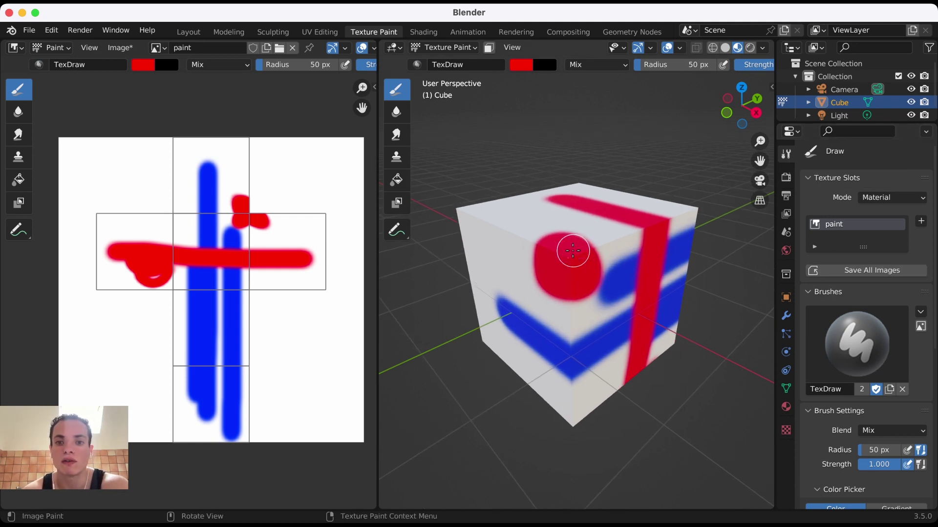